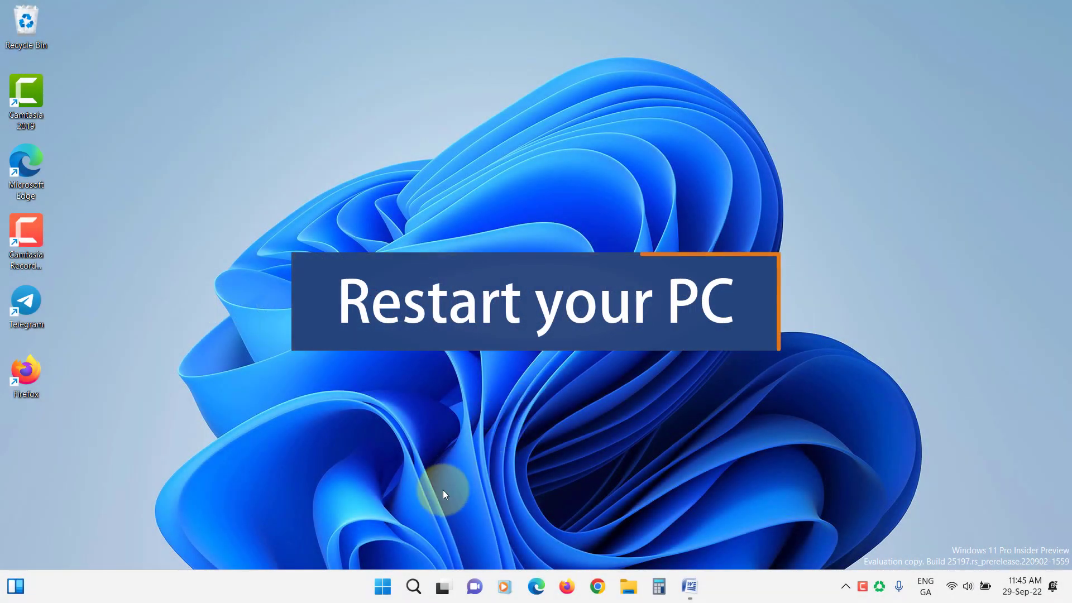
Step: Open the Start menu and show the Restart power option without restarting
{"action": "left_click", "coordinate": [383, 585]}
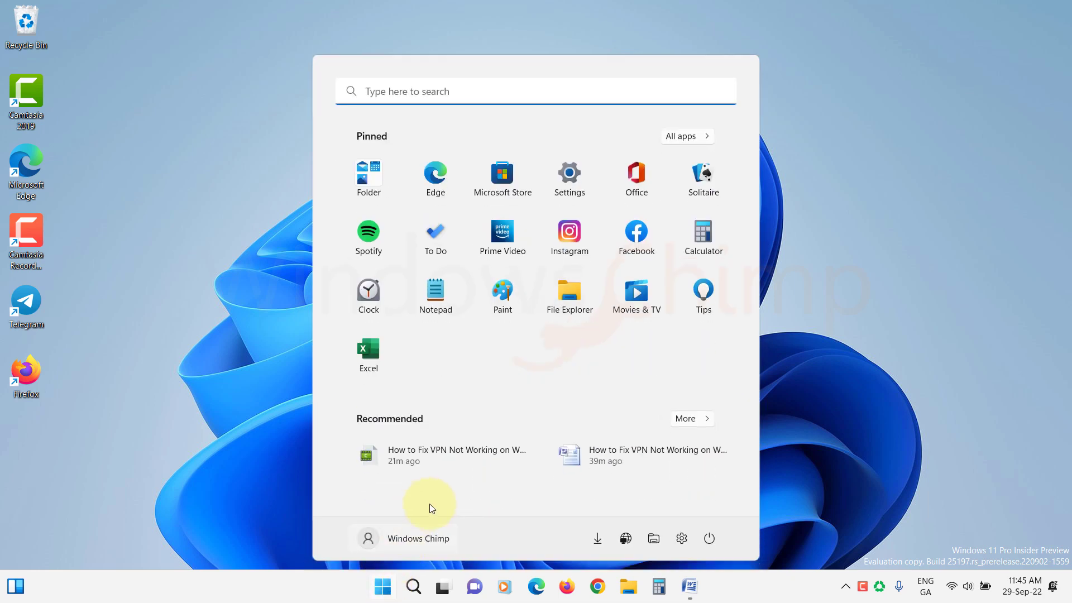
{"action": "left_click", "coordinate": [707, 539]}
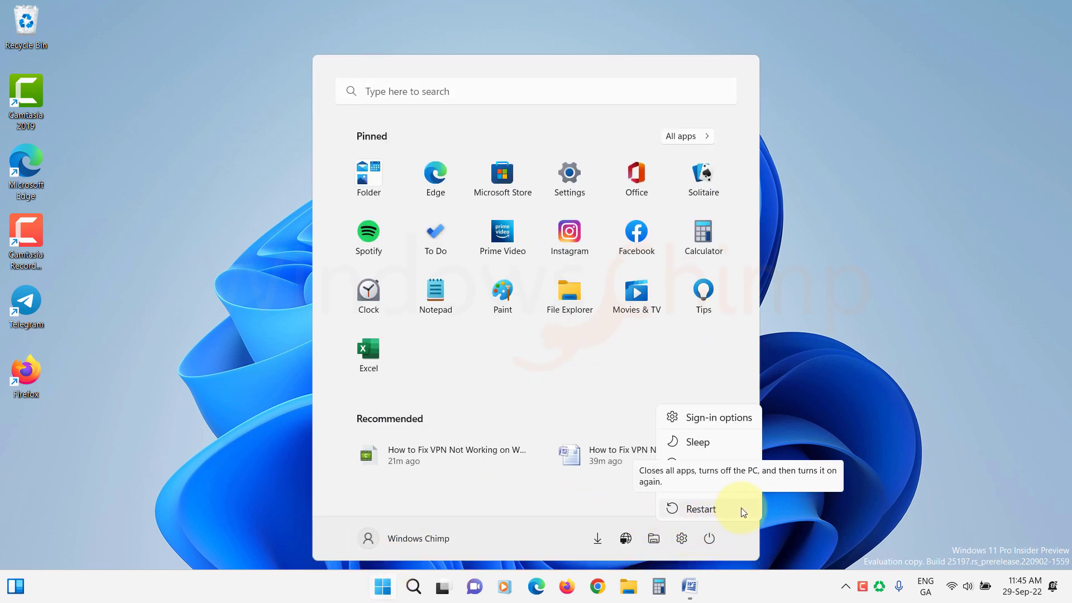
{"action": "left_click", "coordinate": [831, 428]}
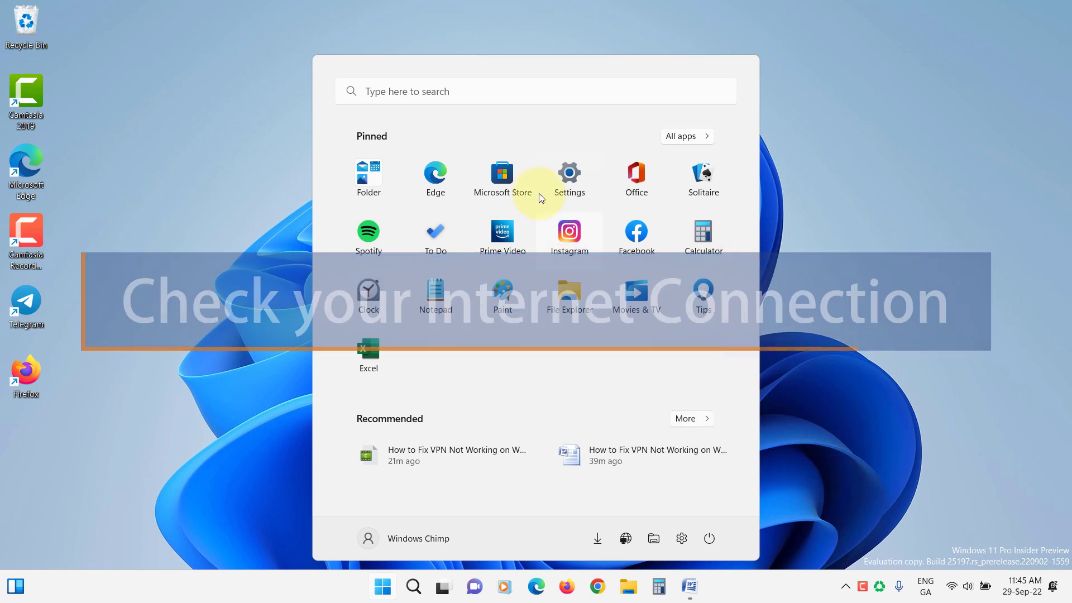
Step: Check the Network & internet page in Settings to confirm Wi-Fi is connected
{"action": "left_click", "coordinate": [568, 176]}
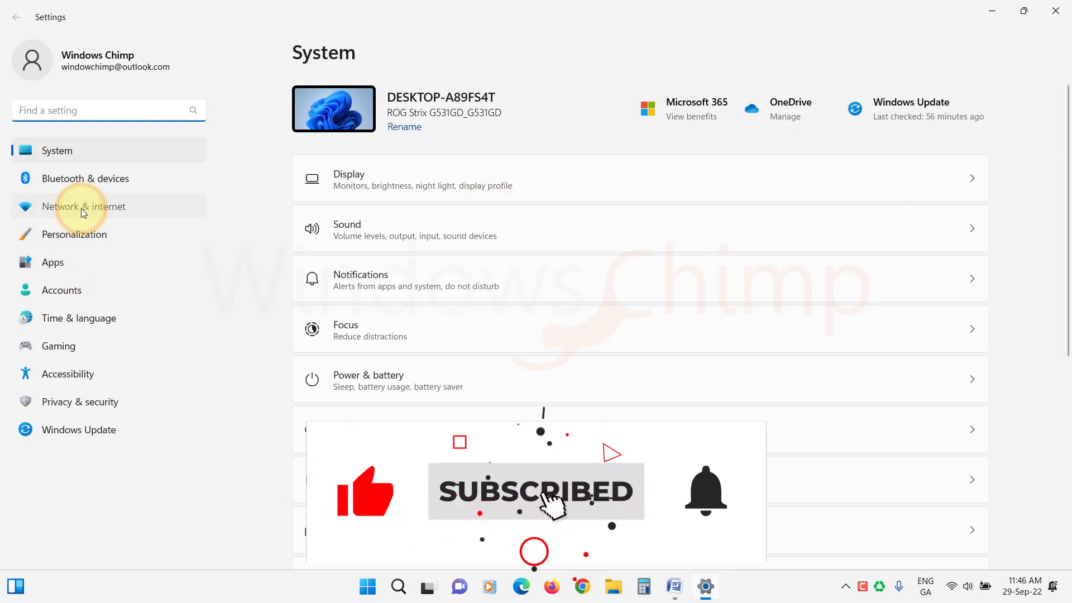
{"action": "left_click", "coordinate": [81, 209]}
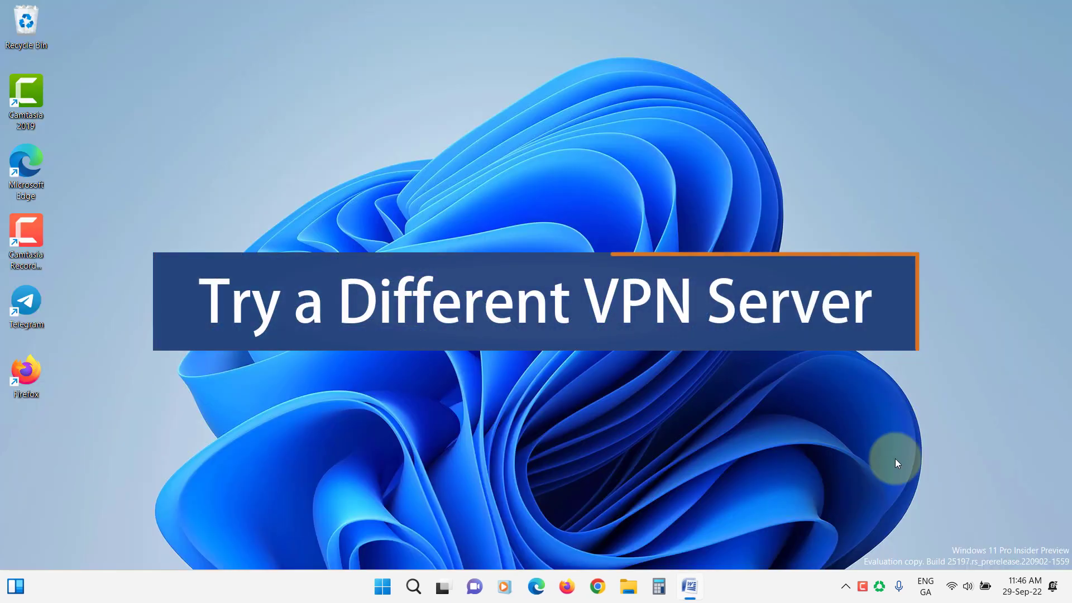
Step: Launch ProtonVPN from the tray overflow and connect to a free Netherlands server
{"action": "left_click", "coordinate": [846, 595]}
{"action": "left_click", "coordinate": [890, 546]}
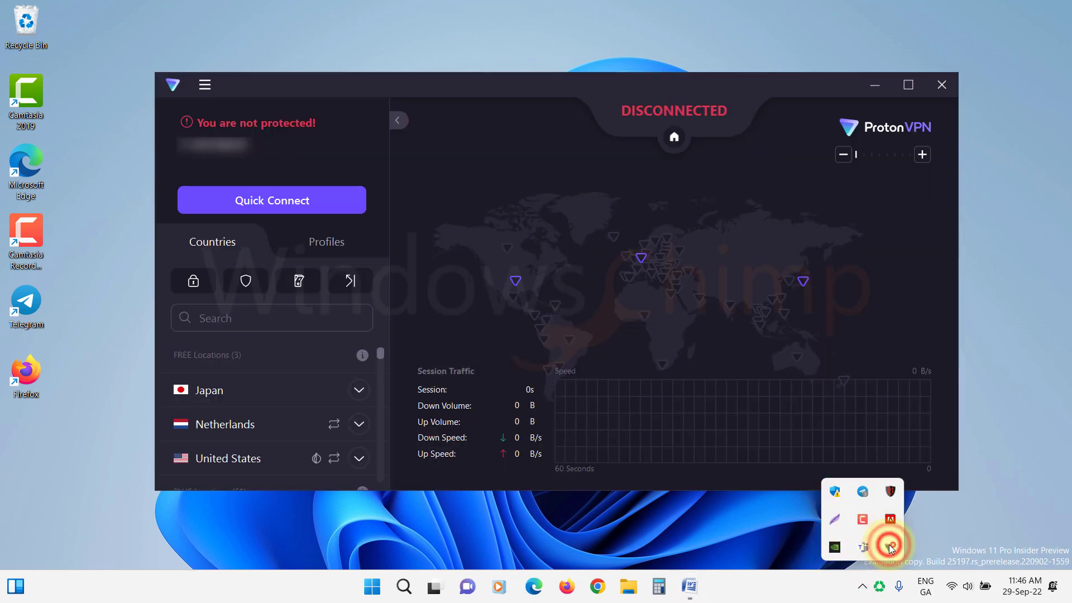
{"action": "scroll", "coordinate": [212, 391], "scroll_direction": "down", "scroll_amount": 1}
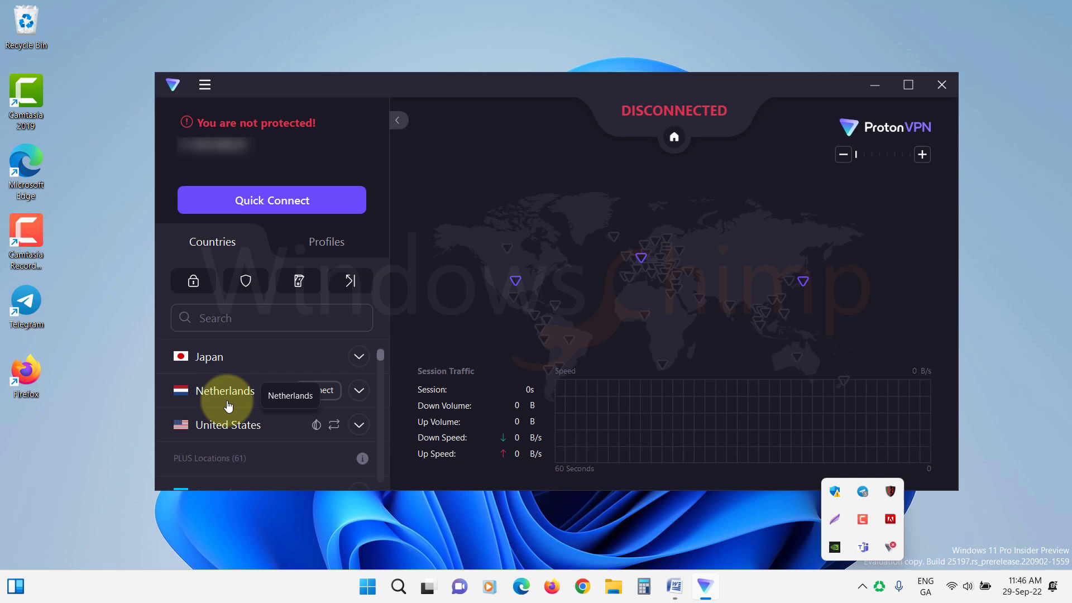
{"action": "left_click", "coordinate": [328, 391]}
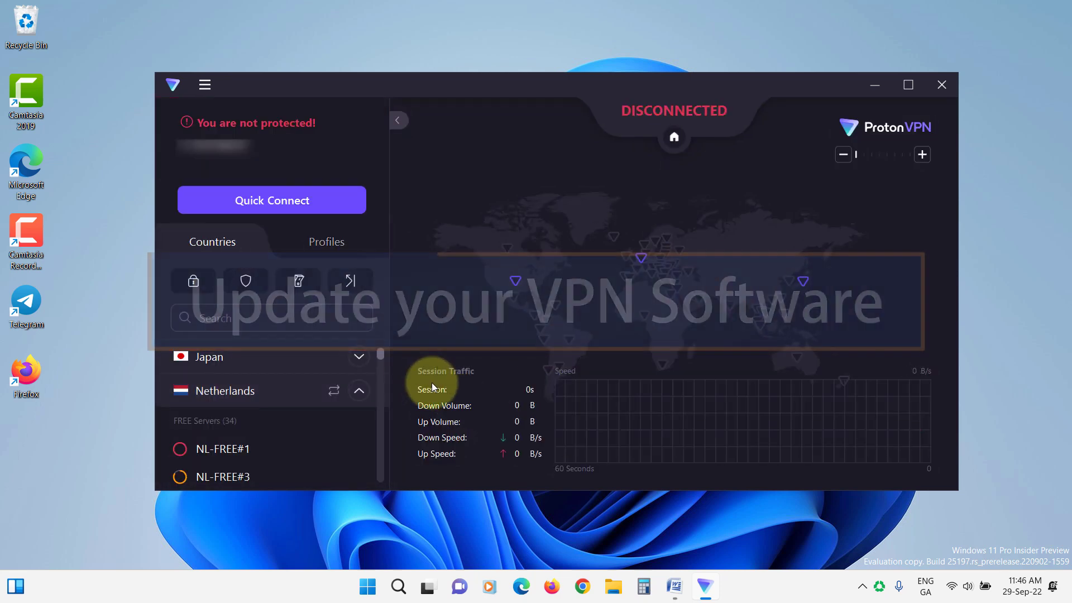
Step: View ProtonVPN's About page, confirming version 2.0.6 is up to date
{"action": "left_click", "coordinate": [205, 85]}
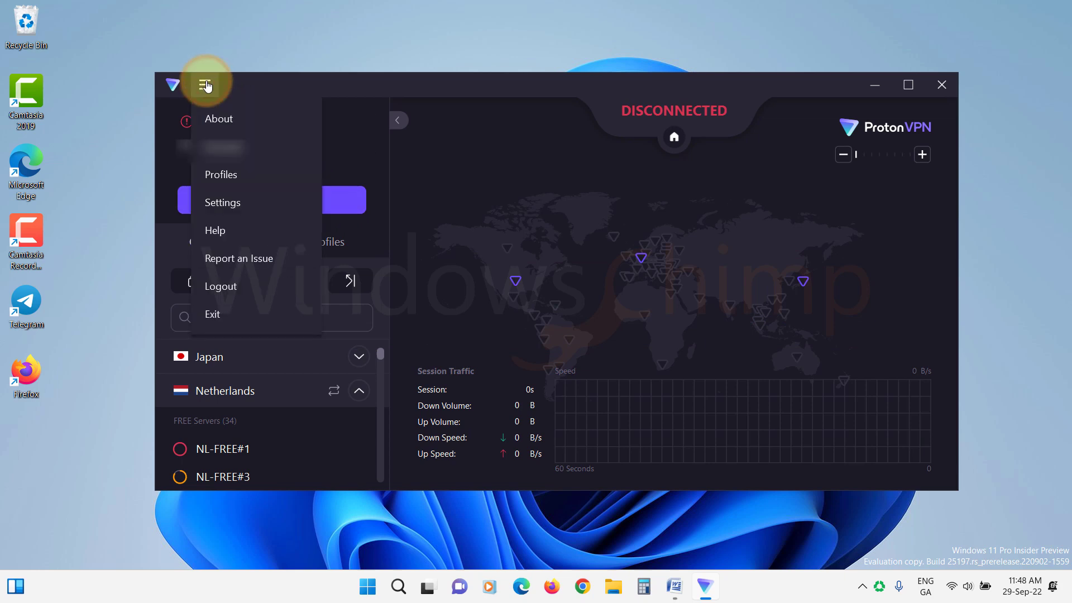
{"action": "left_click", "coordinate": [222, 119]}
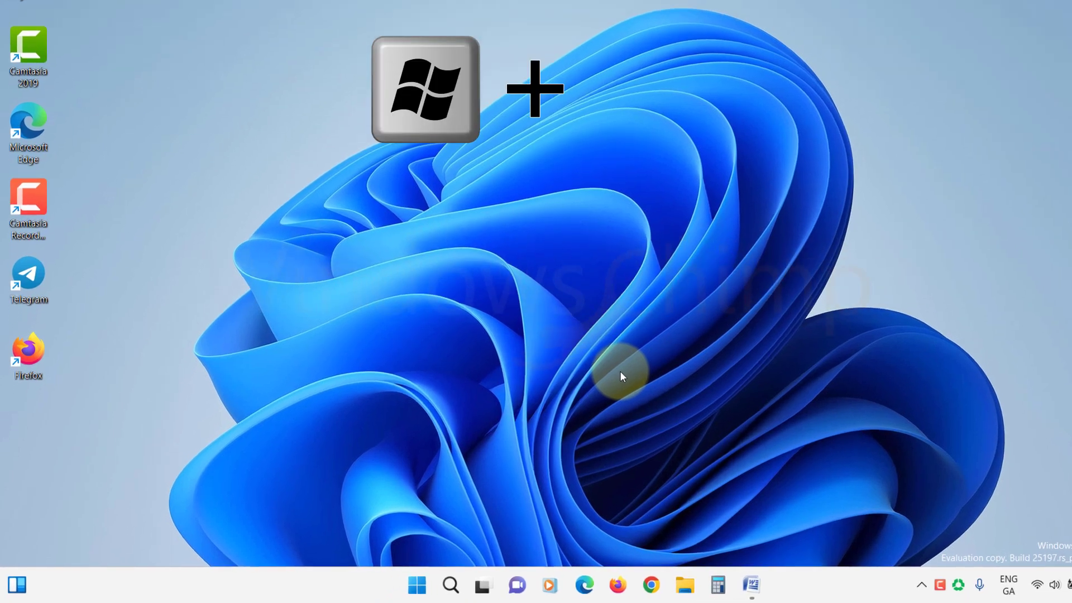
Step: Run ncpa.cpl and uncheck Internet Protocol Version 6 (TCP/IPv6) in the Wi-Fi adapter's properties
{"action": "key", "text": "super+r"}
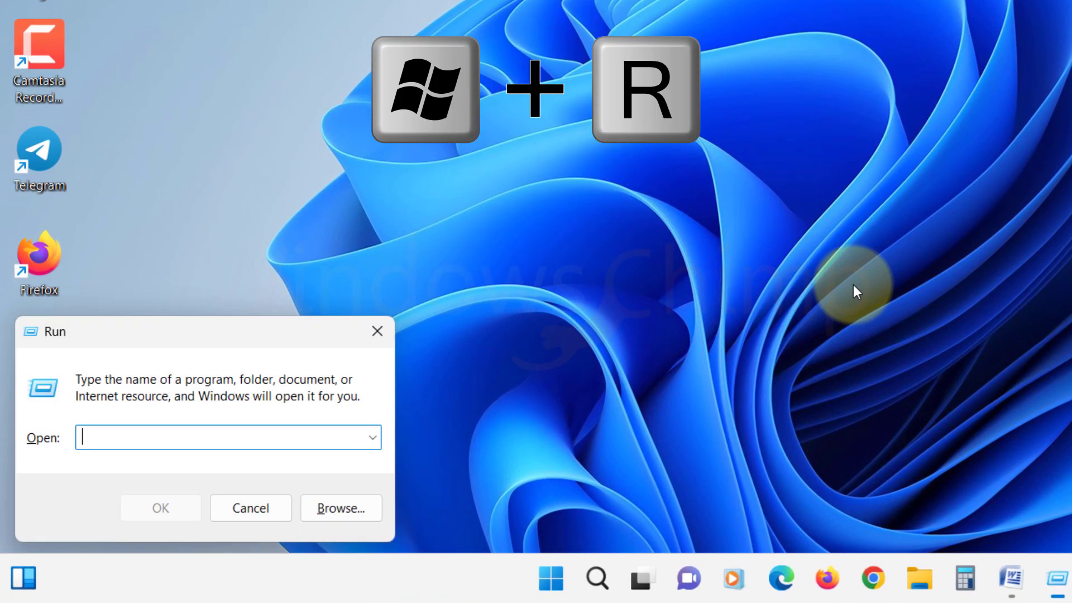
{"action": "type", "text": "ncp"}
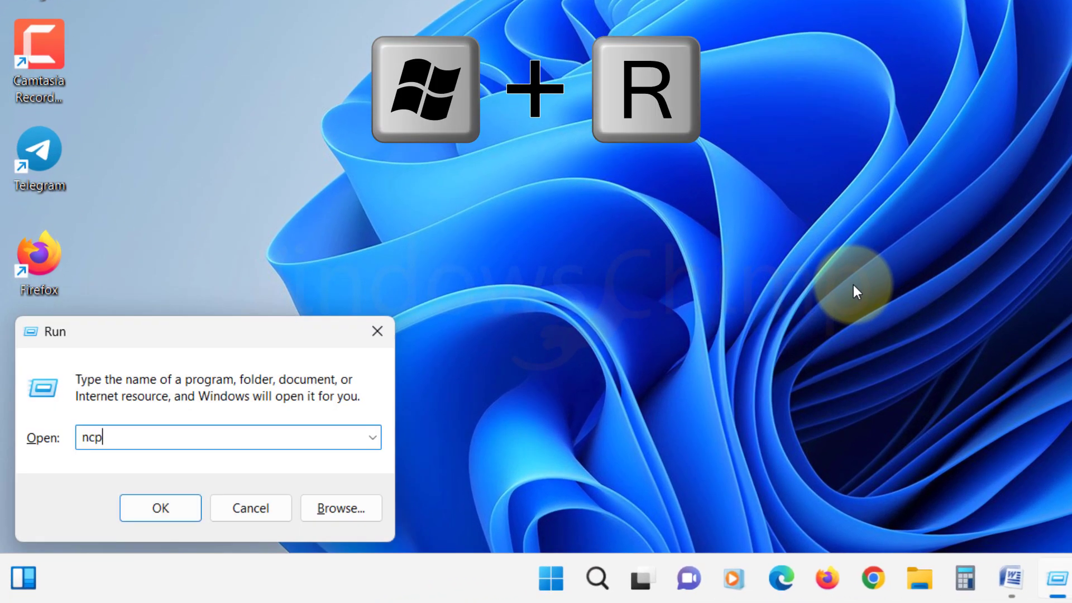
{"action": "type", "text": "a.cpl"}
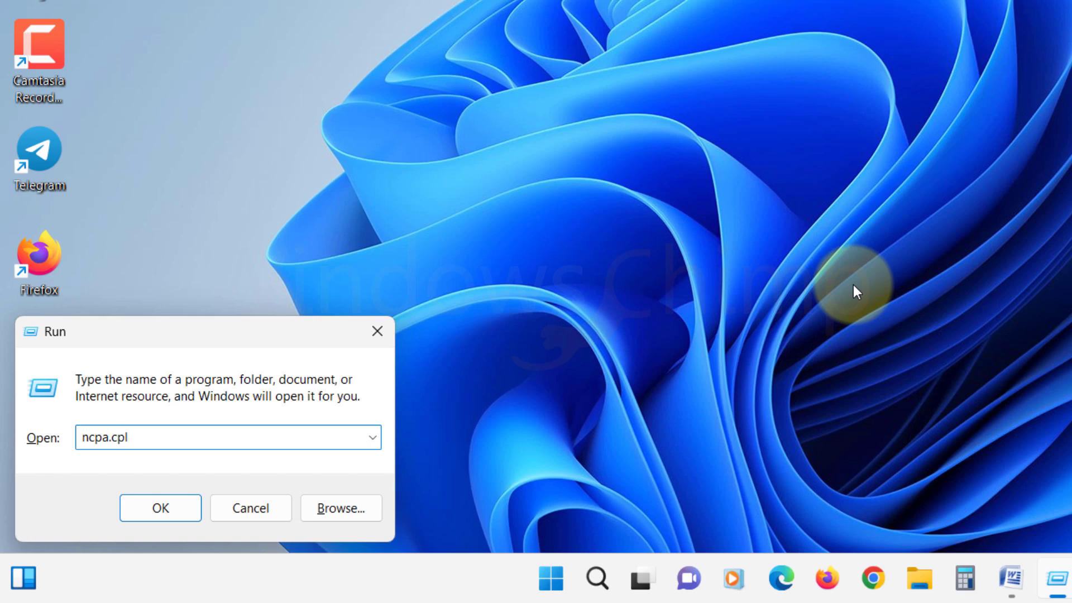
{"action": "key", "text": "Return"}
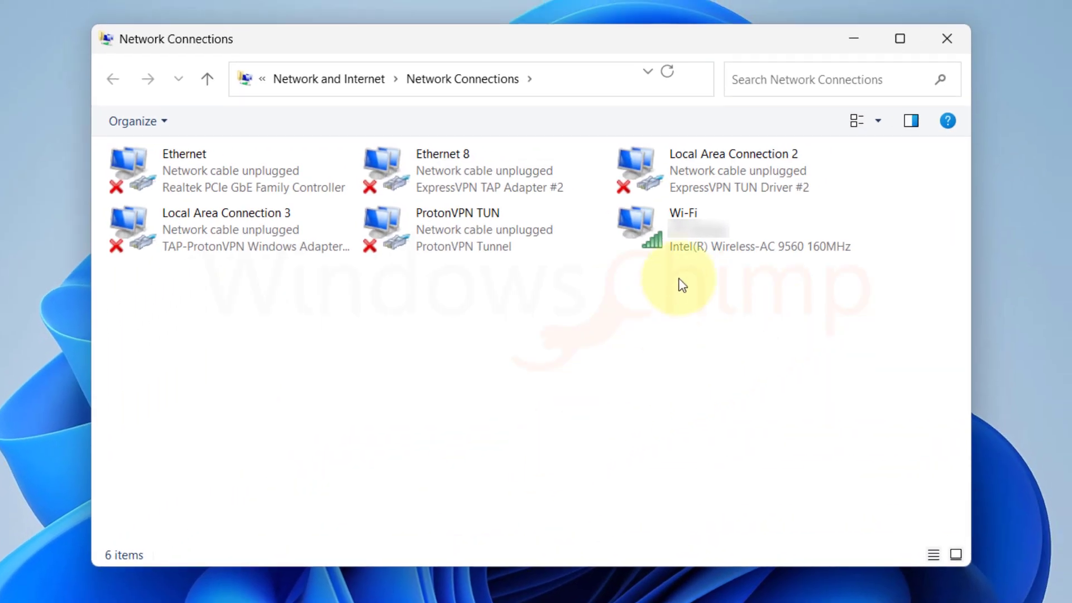
{"action": "right_click", "coordinate": [673, 216]}
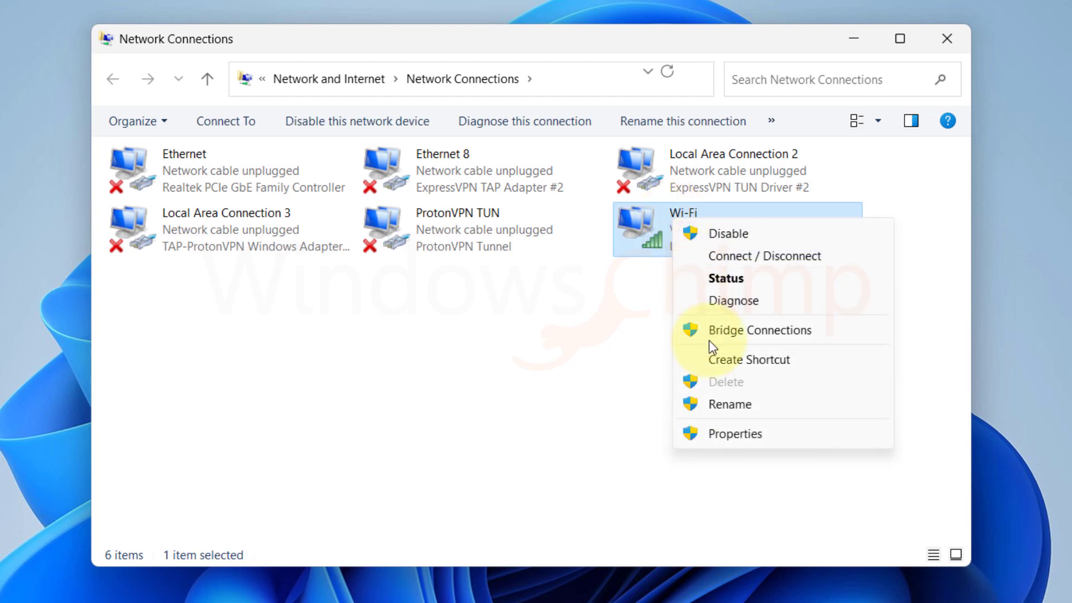
{"action": "left_click", "coordinate": [733, 435]}
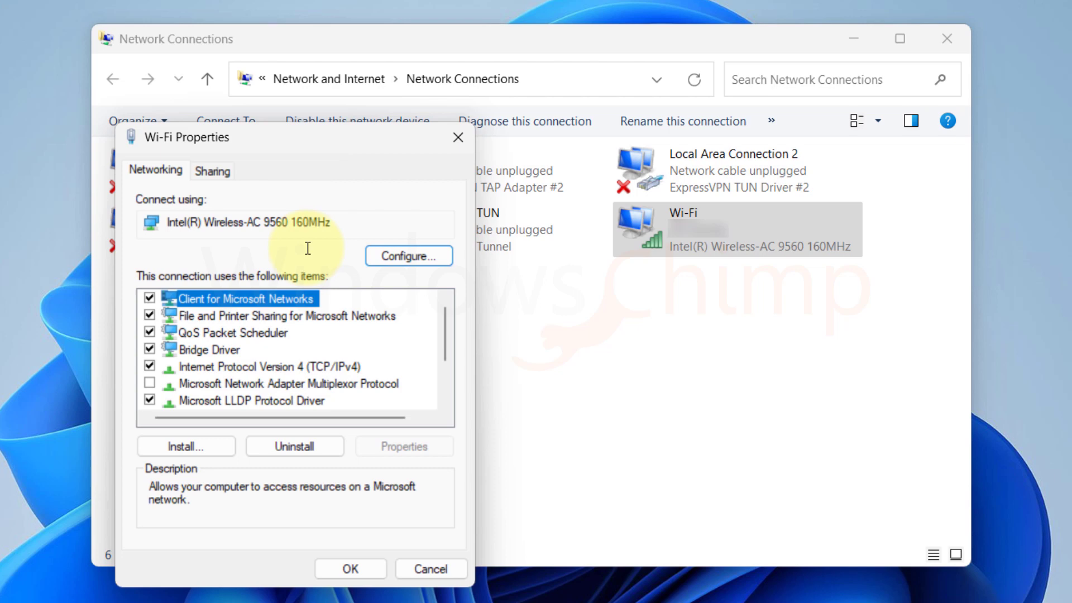
{"action": "scroll", "coordinate": [220, 367], "scroll_direction": "down", "scroll_amount": 1}
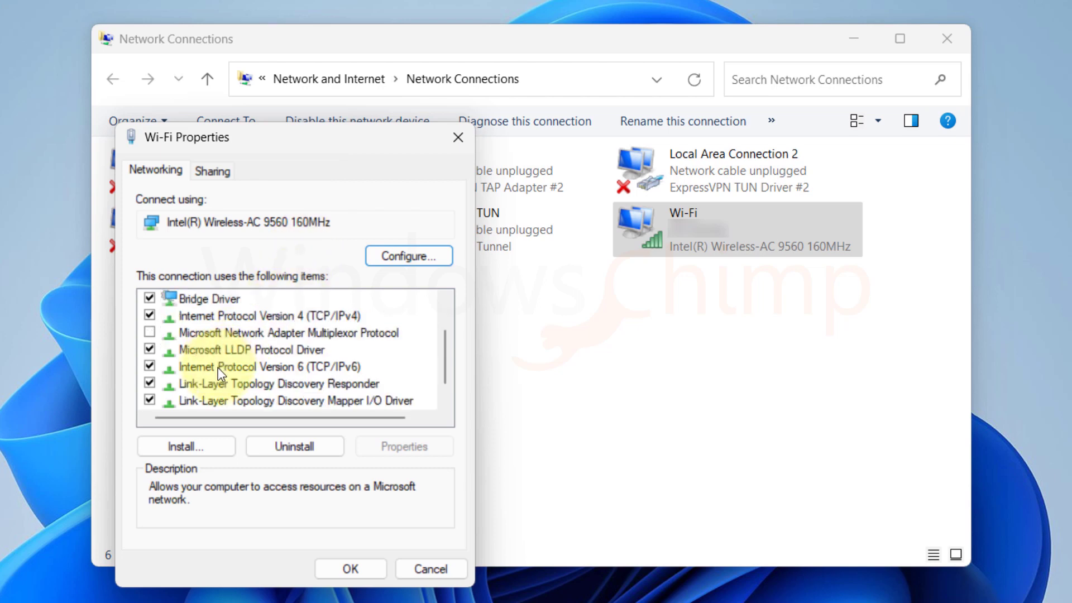
{"action": "left_click", "coordinate": [149, 366]}
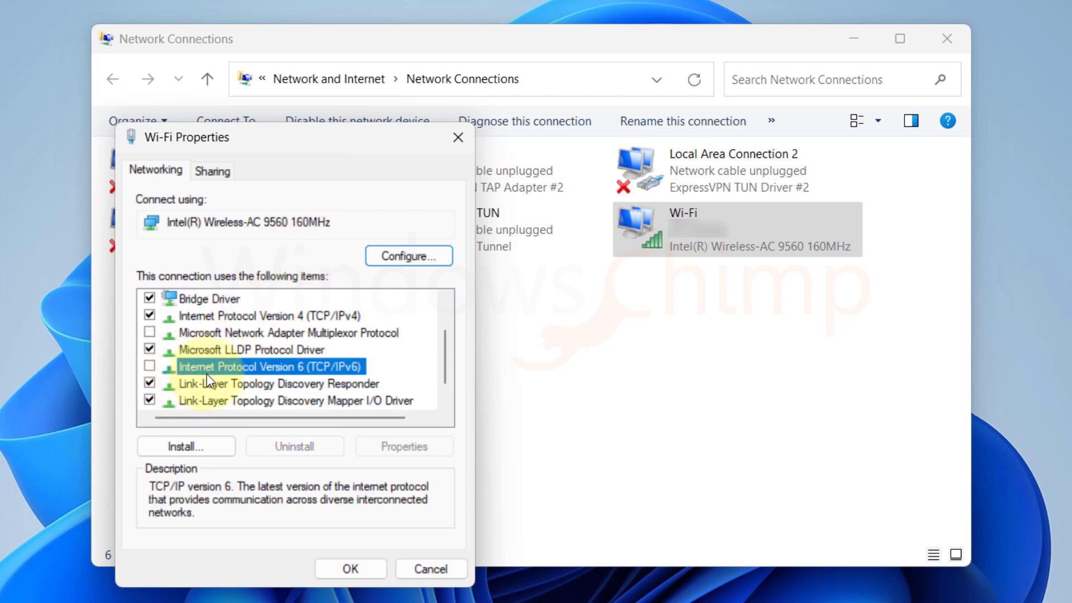
{"action": "left_click", "coordinate": [350, 569]}
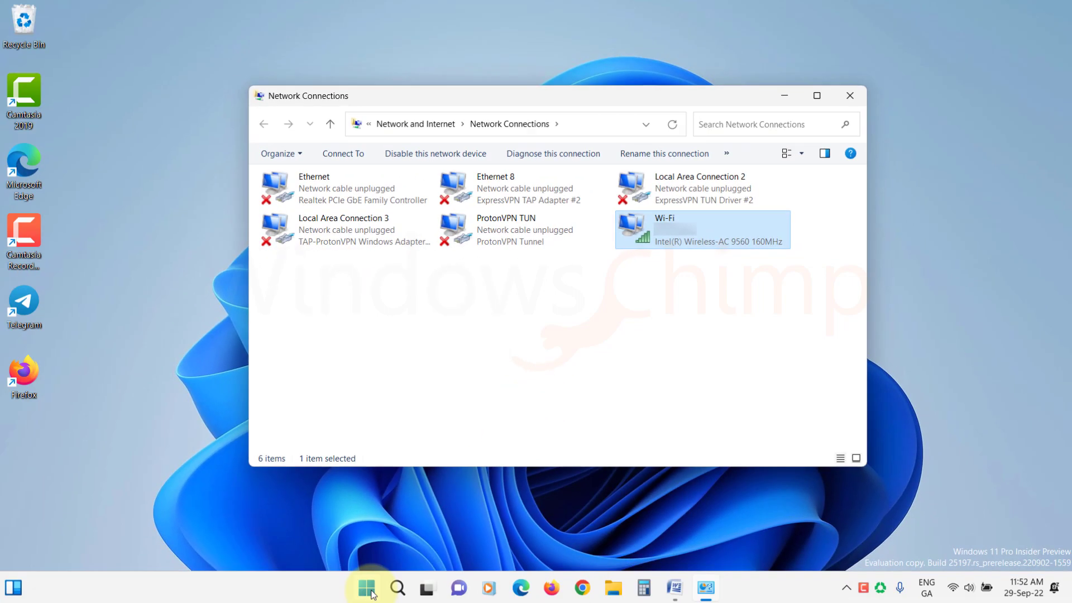
Step: Restart Windows from the Start menu's power options to apply the IPv6 change
{"action": "key", "text": "super"}
{"action": "left_click", "coordinate": [710, 539]}
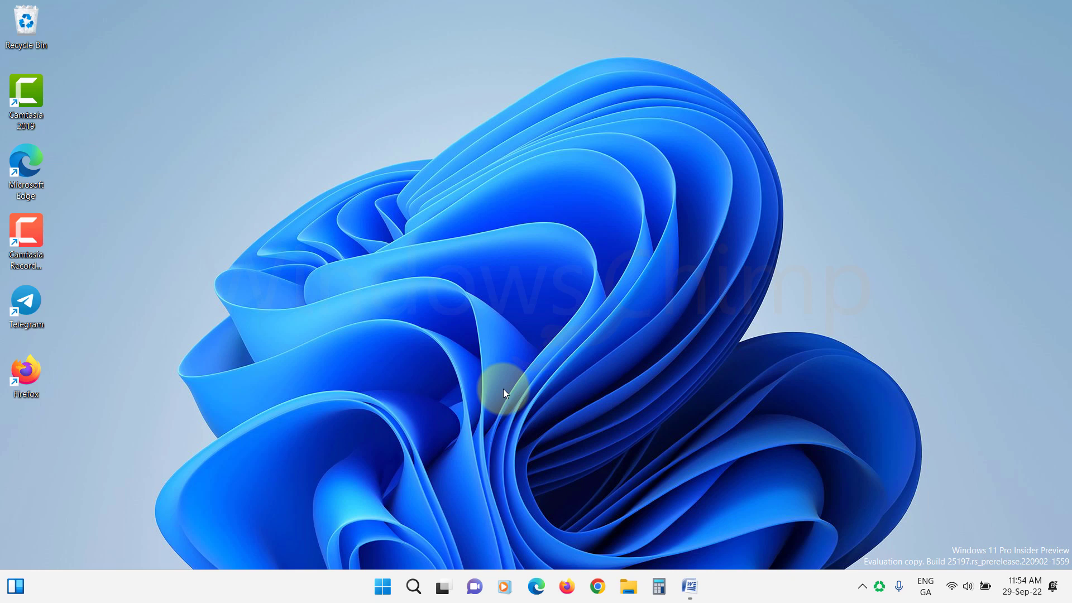
Step: Find Windows Defender Firewall via Start search and turn it off for private and public networks
{"action": "left_click", "coordinate": [382, 584]}
{"action": "type", "text": "windows defender firewall"}
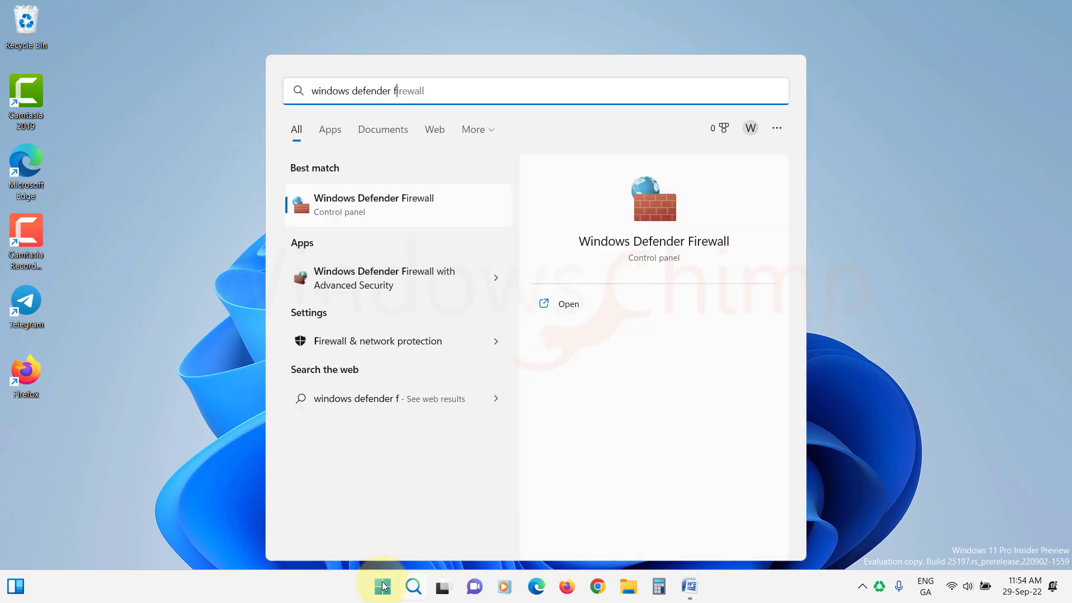
{"action": "left_click", "coordinate": [436, 204]}
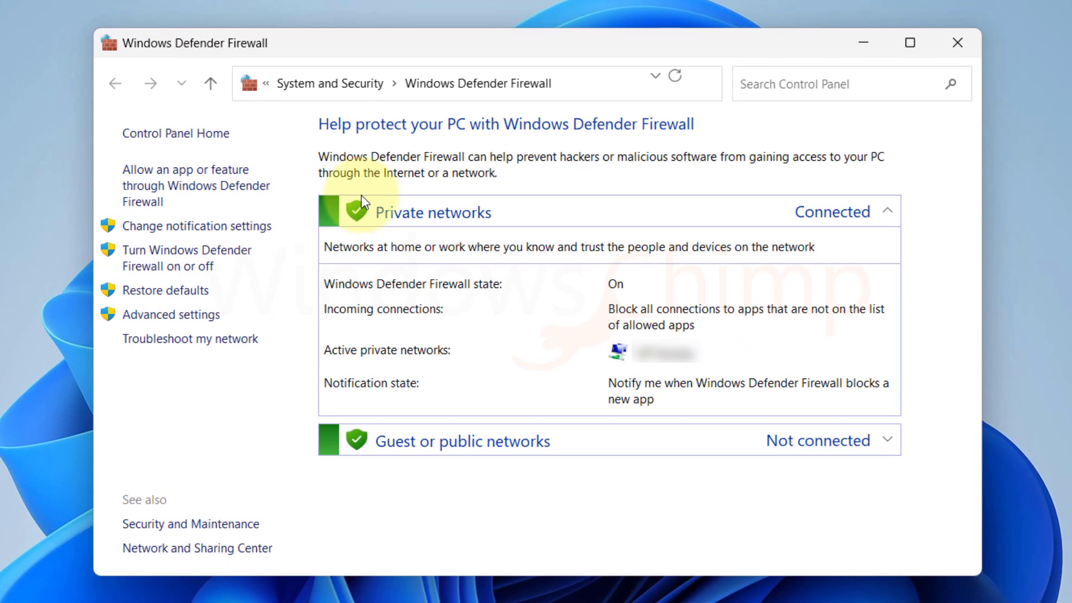
{"action": "left_click", "coordinate": [172, 262]}
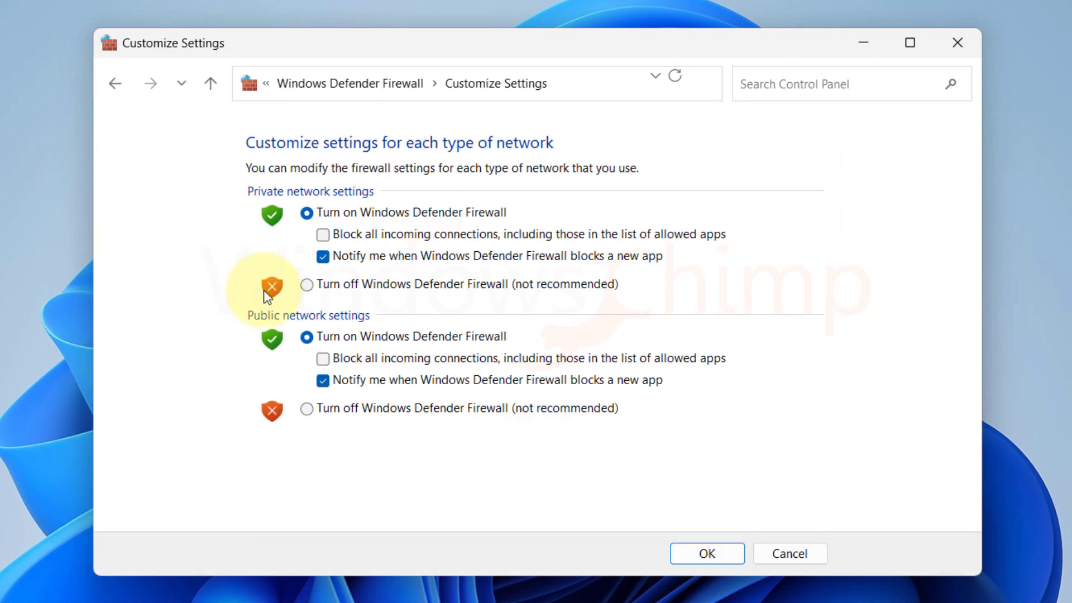
{"action": "left_click", "coordinate": [307, 285]}
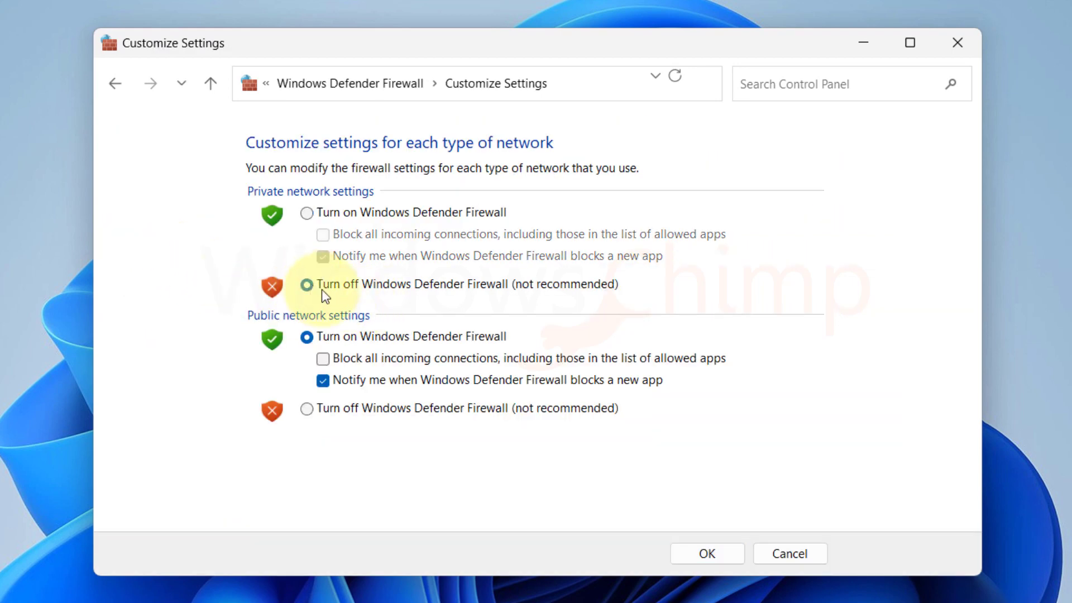
{"action": "left_click", "coordinate": [307, 410]}
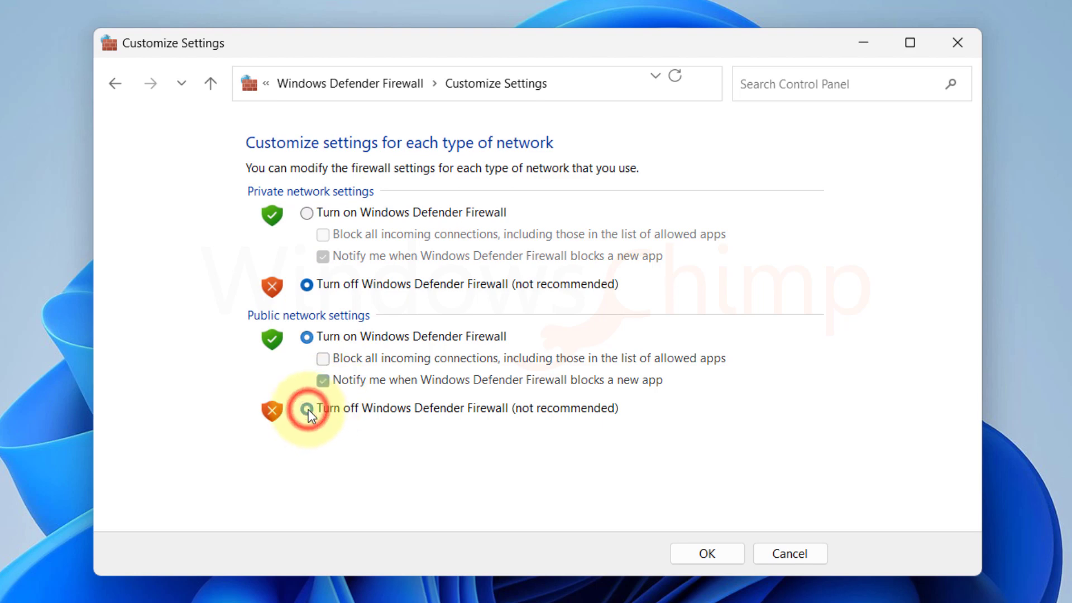
{"action": "left_click", "coordinate": [694, 554]}
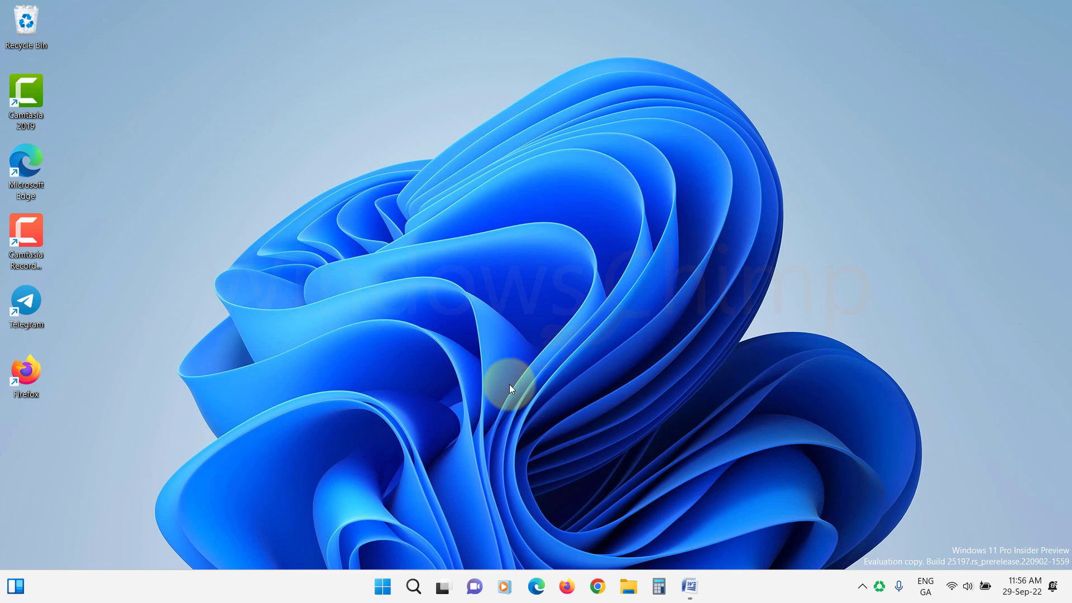
Step: Open Device Manager from Start search and expand Network adapters
{"action": "left_click", "coordinate": [385, 589]}
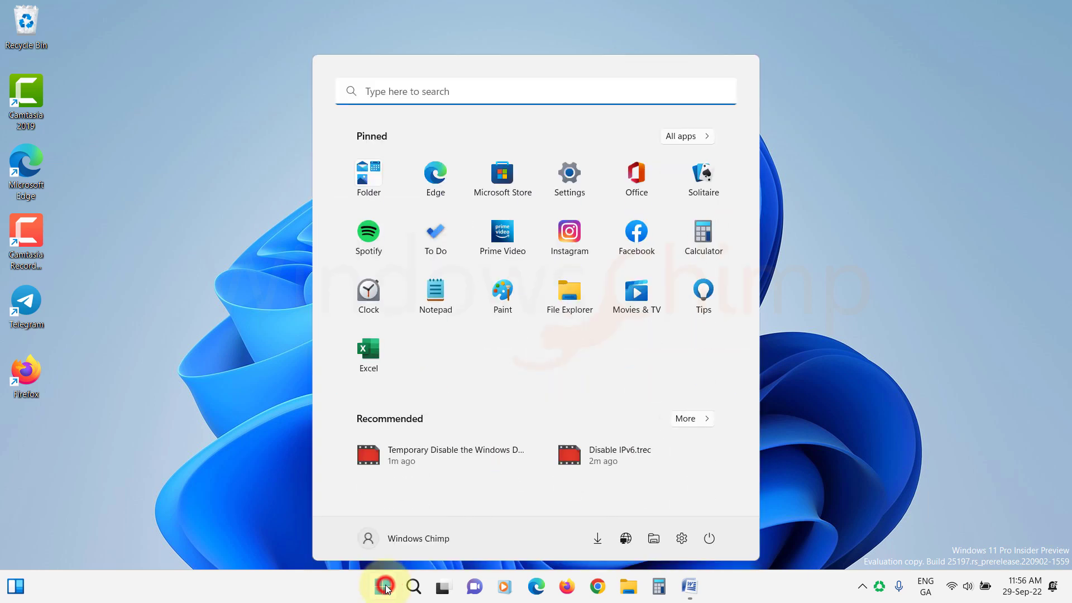
{"action": "type", "text": "device manager"}
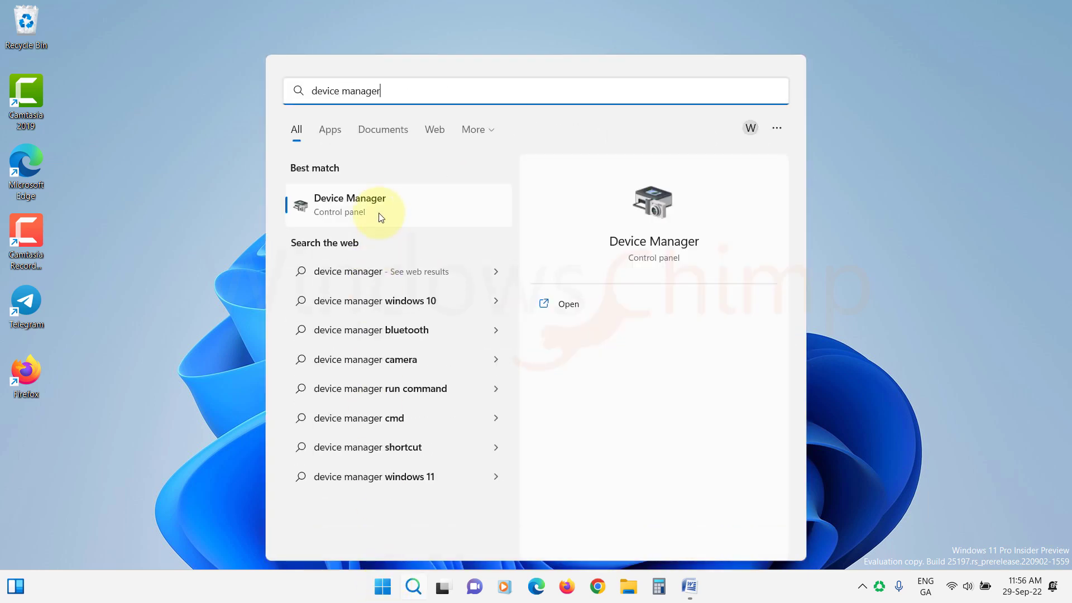
{"action": "left_click", "coordinate": [378, 210]}
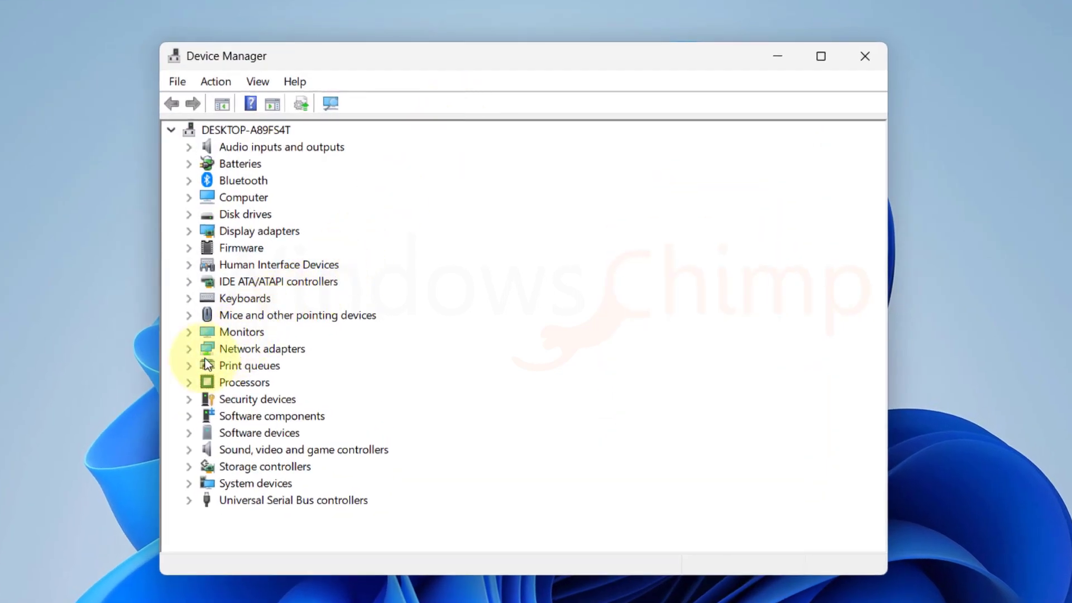
{"action": "left_click", "coordinate": [189, 349]}
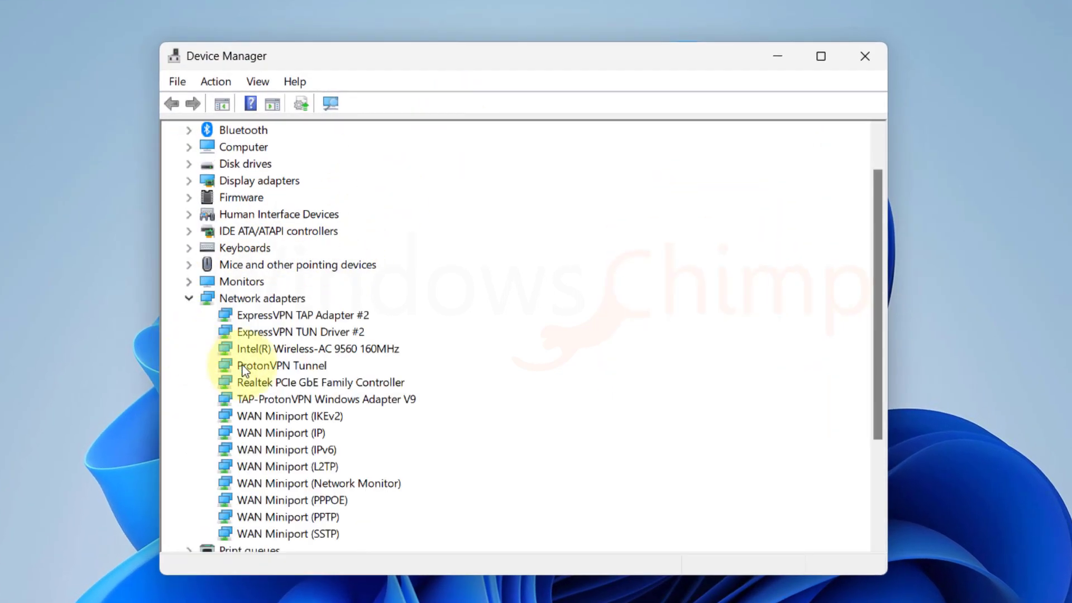
Step: Uninstall the WAN Miniport (IKEv2), (IP) and (IPv6) adapters, confirming each removal
{"action": "left_click", "coordinate": [277, 414]}
{"action": "scroll", "coordinate": [306, 425], "scroll_direction": "down", "scroll_amount": 2}
{"action": "right_click", "coordinate": [265, 316]}
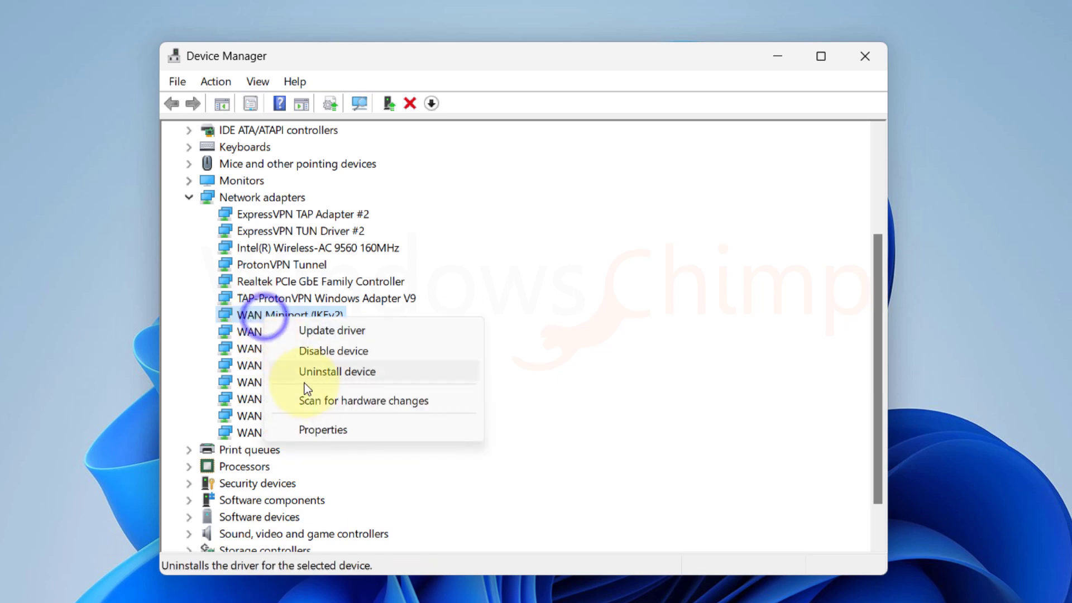
{"action": "left_click", "coordinate": [306, 374]}
{"action": "left_click", "coordinate": [580, 429]}
{"action": "right_click", "coordinate": [265, 466]}
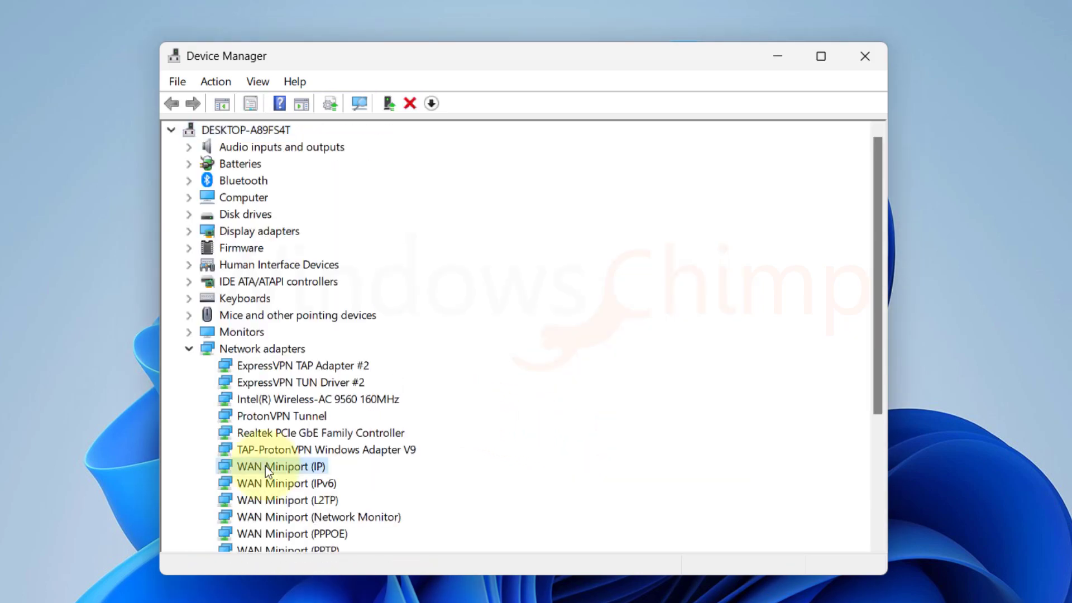
{"action": "left_click", "coordinate": [309, 522]}
{"action": "left_click", "coordinate": [598, 426]}
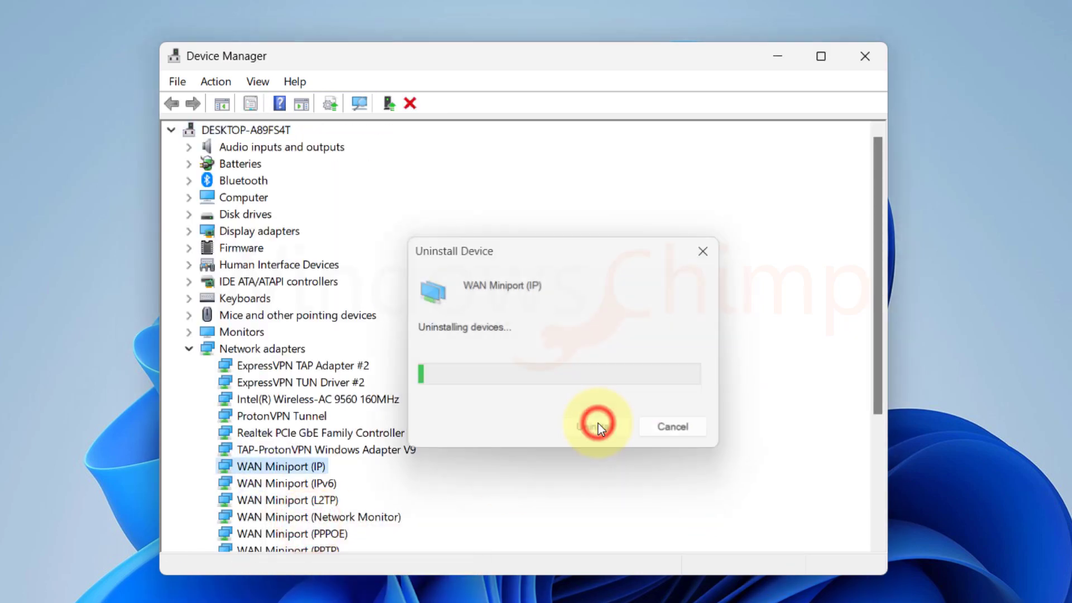
{"action": "scroll", "coordinate": [374, 494], "scroll_direction": "down", "scroll_amount": 1}
{"action": "right_click", "coordinate": [279, 416]}
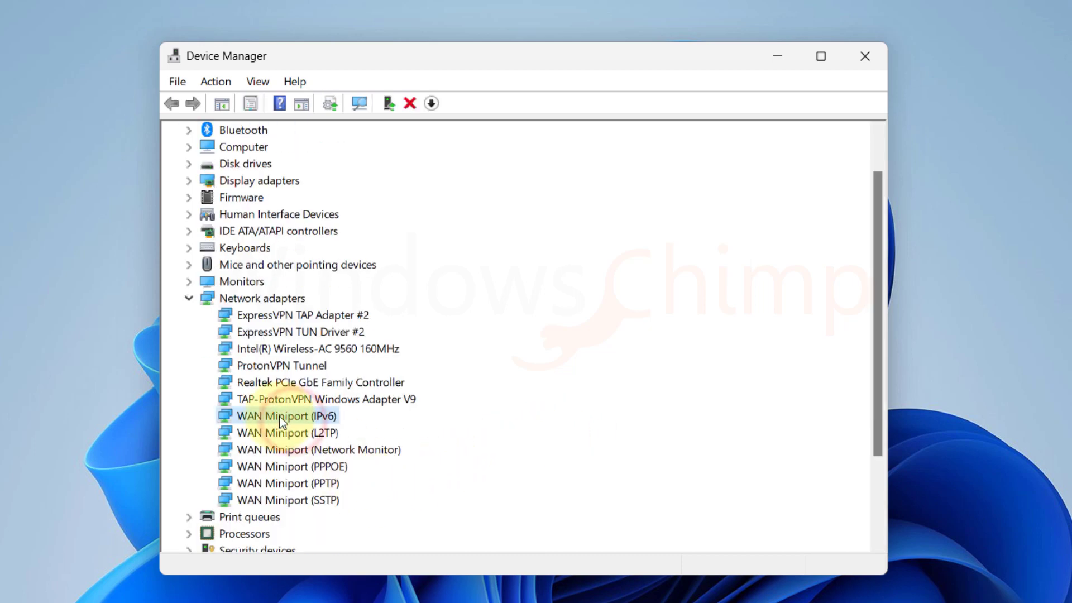
{"action": "left_click", "coordinate": [323, 472]}
{"action": "left_click", "coordinate": [581, 430]}
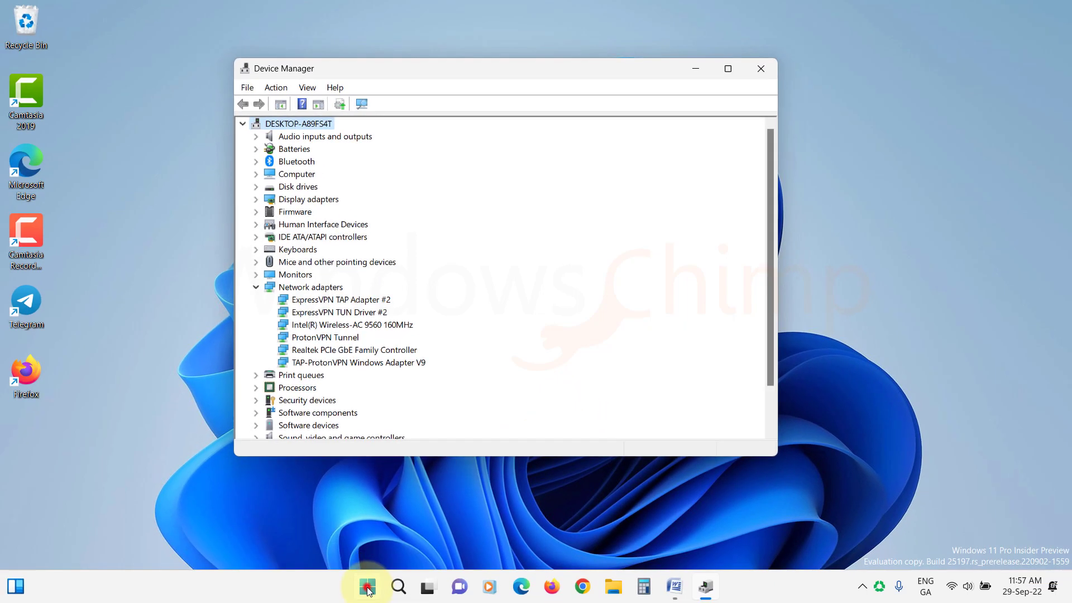
Step: Restart the PC from the Start menu power button so the adapter removals take effect
{"action": "key", "text": "super"}
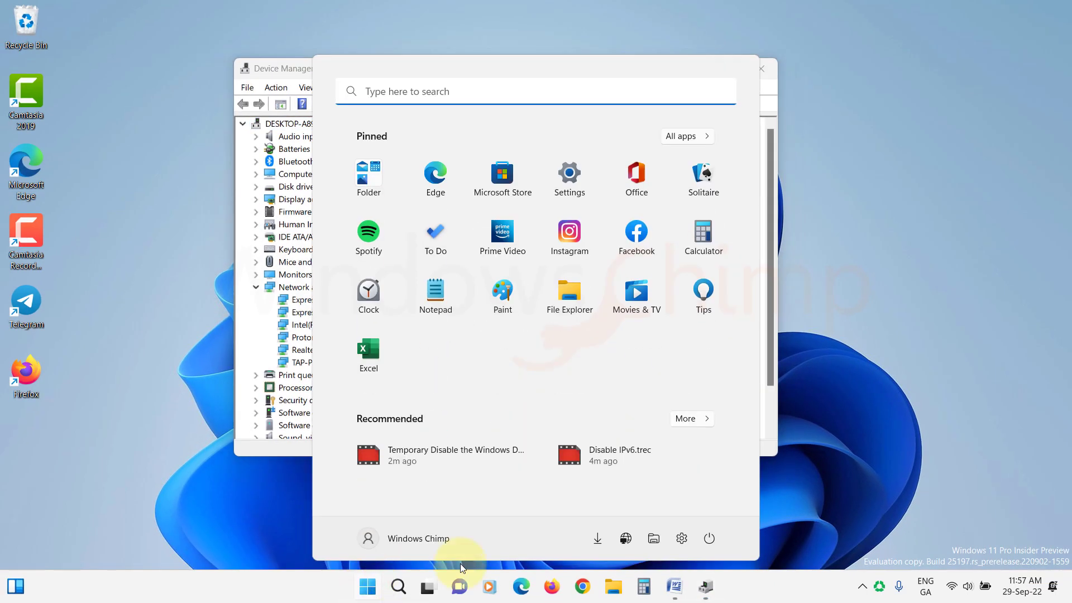
{"action": "left_click", "coordinate": [710, 539]}
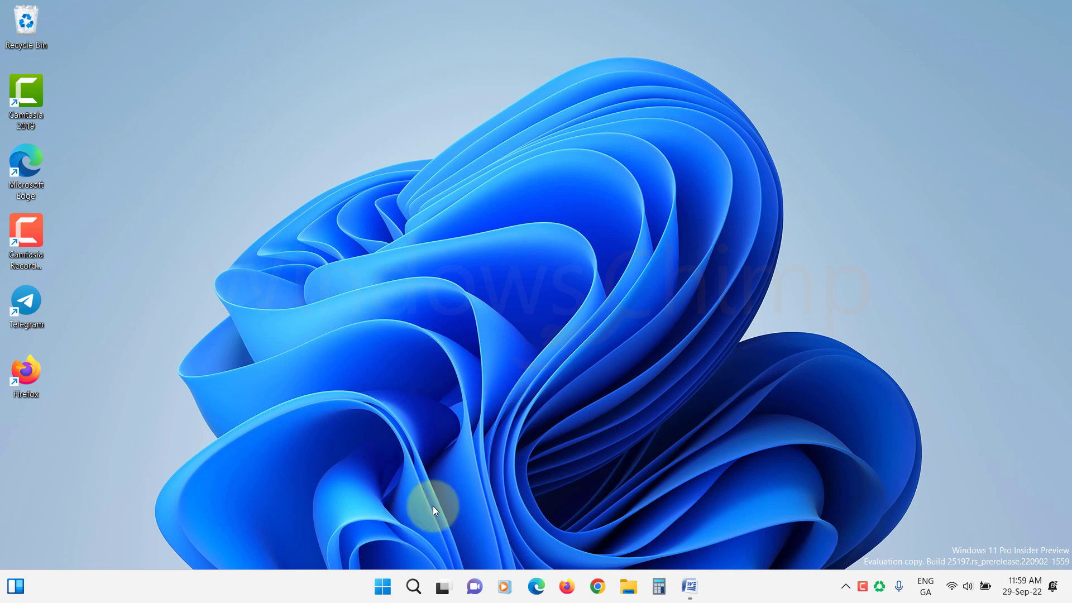
Step: Open Settings > Apps > Installed apps and search for 'pro'
{"action": "left_click", "coordinate": [384, 586]}
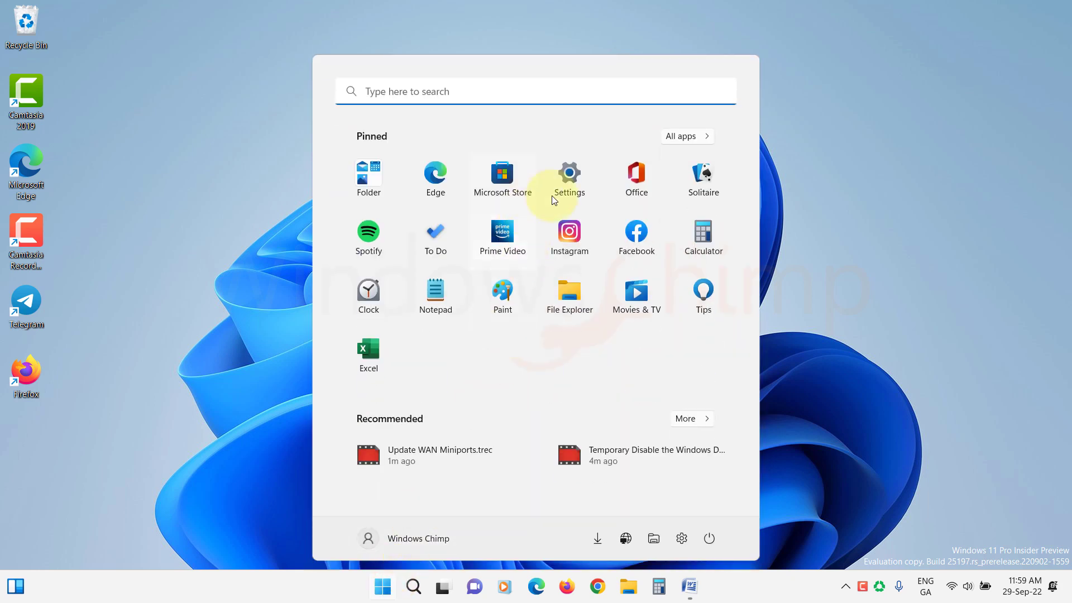
{"action": "left_click", "coordinate": [573, 193]}
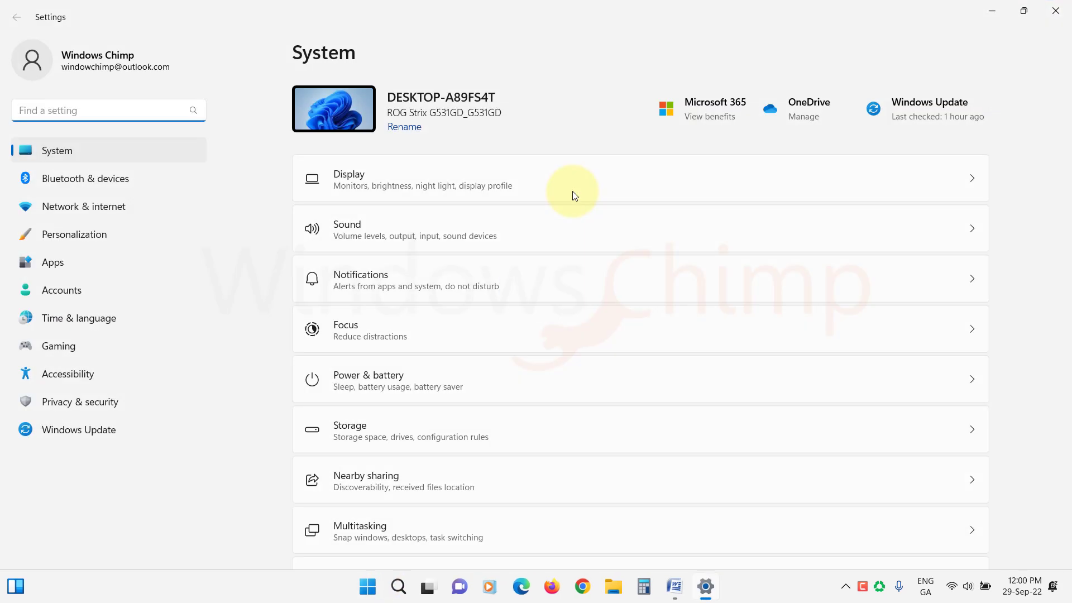
{"action": "left_click", "coordinate": [96, 259]}
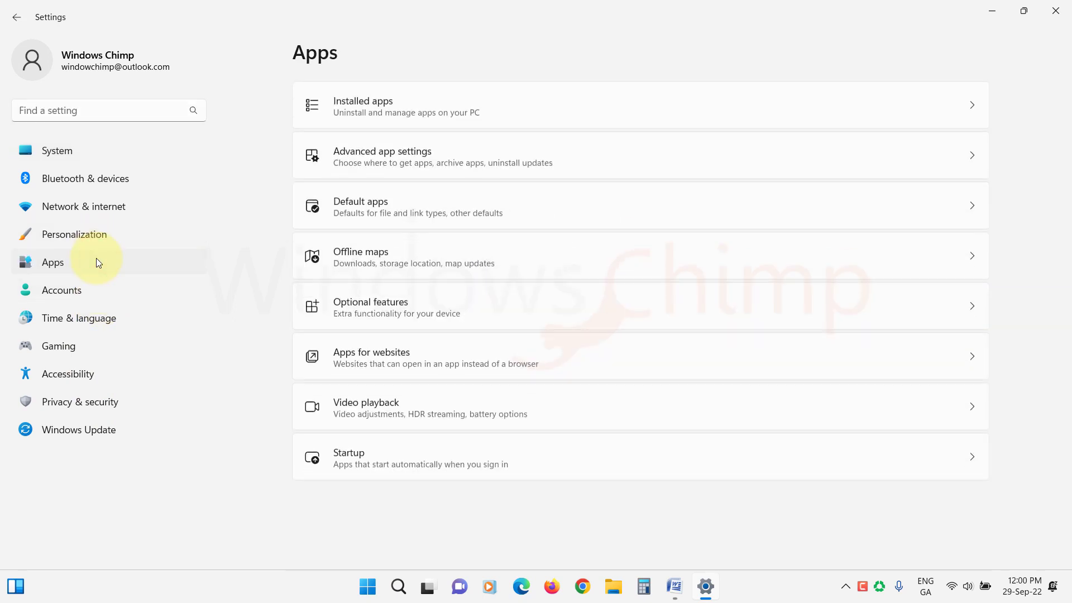
{"action": "left_click", "coordinate": [469, 112]}
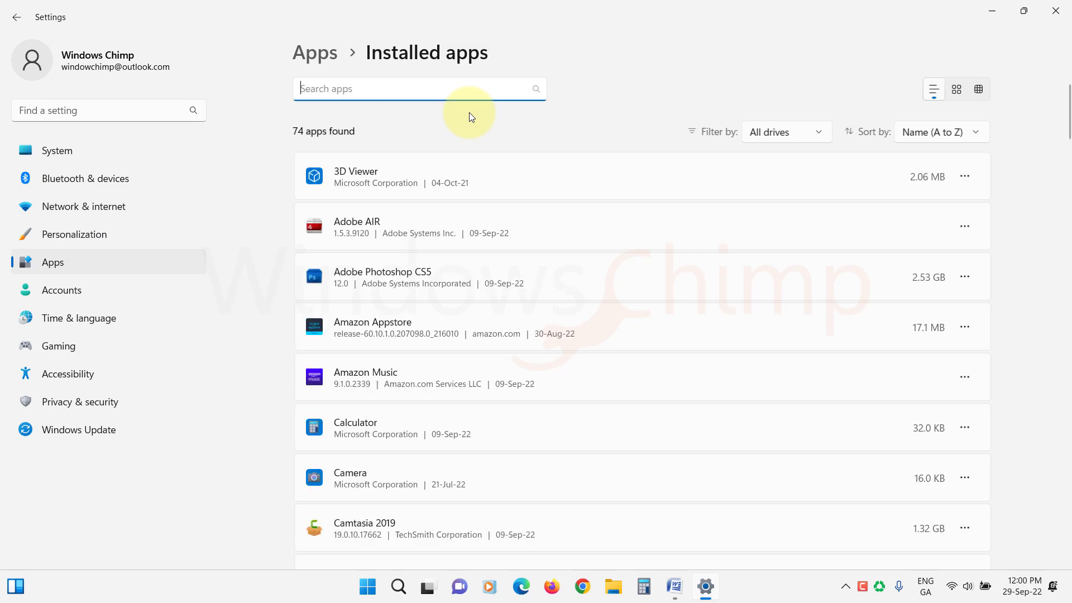
{"action": "type", "text": "pro"}
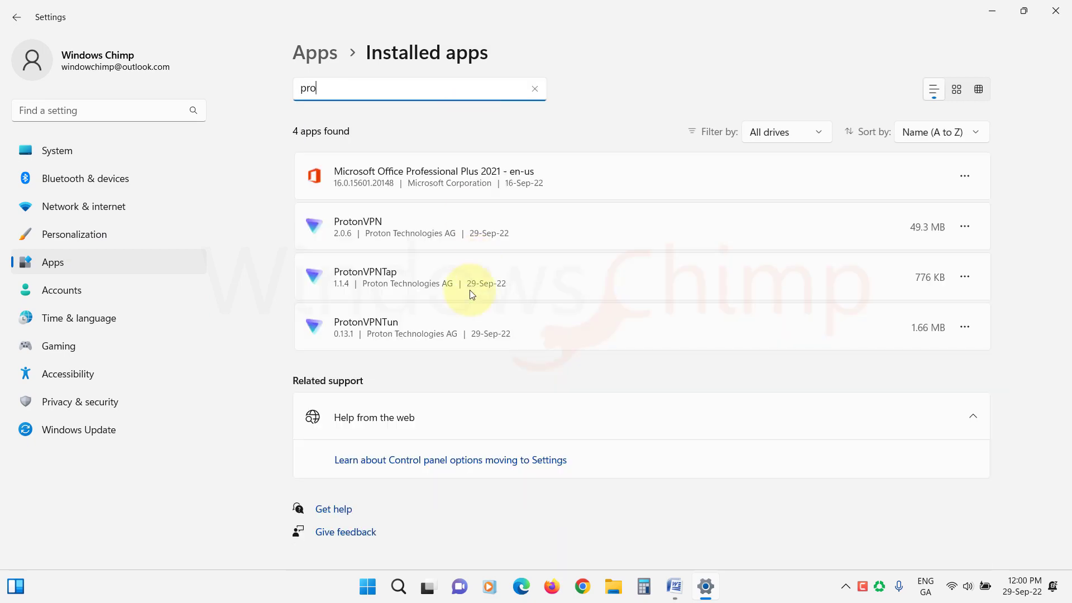
Step: Uninstall ProtonVPN, choosing to delete its saved app data in the removal wizard
{"action": "left_click", "coordinate": [969, 227]}
{"action": "left_click", "coordinate": [825, 279]}
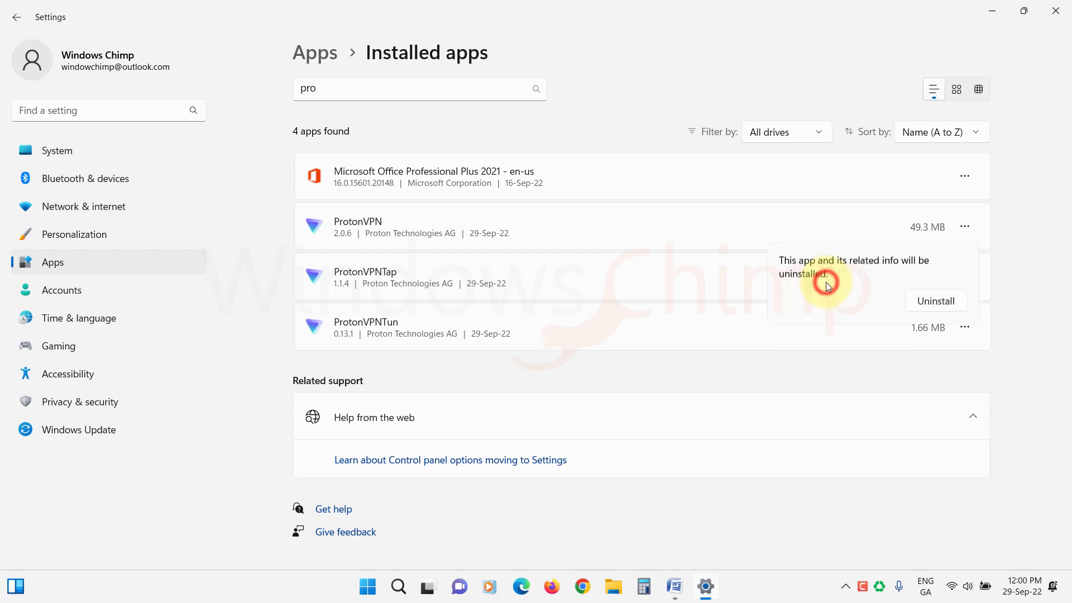
{"action": "left_click", "coordinate": [937, 301]}
{"action": "left_click", "coordinate": [618, 403]}
{"action": "left_click", "coordinate": [469, 339]}
{"action": "left_click", "coordinate": [615, 400]}
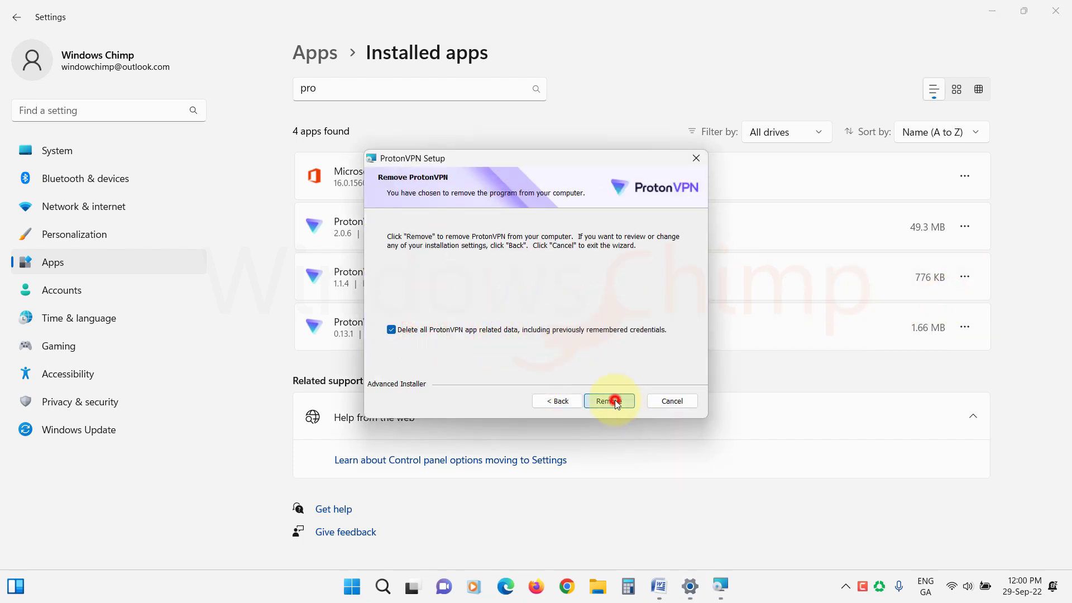
{"action": "left_click", "coordinate": [614, 401]}
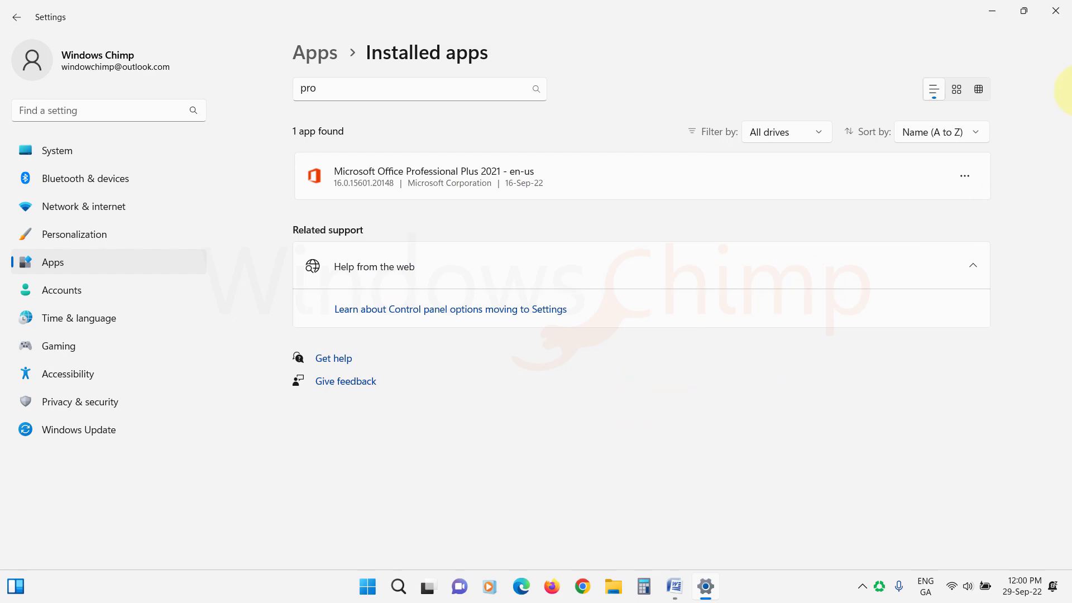
Step: Close Settings and complete the ProtonVPN setup wizard, opening the version 2.0.6 sign-in window
{"action": "left_click", "coordinate": [1066, 8]}
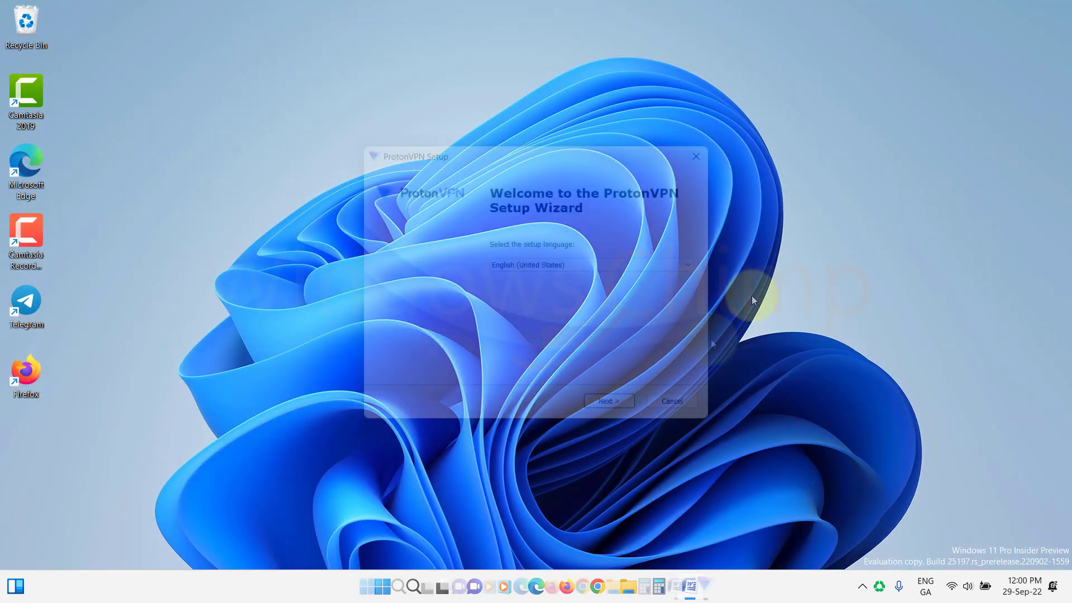
{"action": "left_click", "coordinate": [618, 400]}
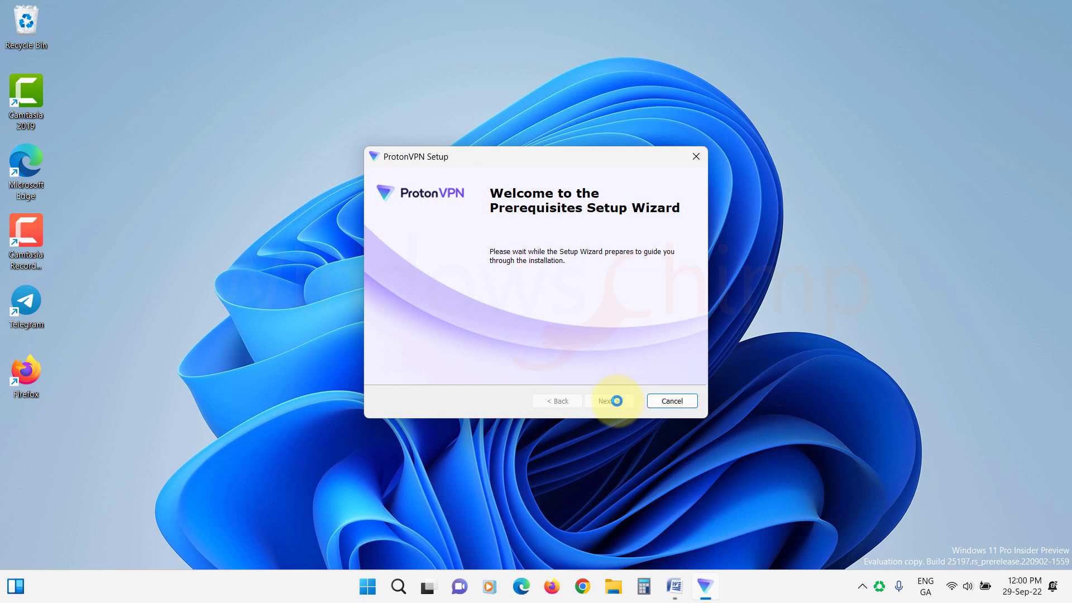
{"action": "left_click", "coordinate": [615, 401]}
{"action": "left_click", "coordinate": [614, 404]}
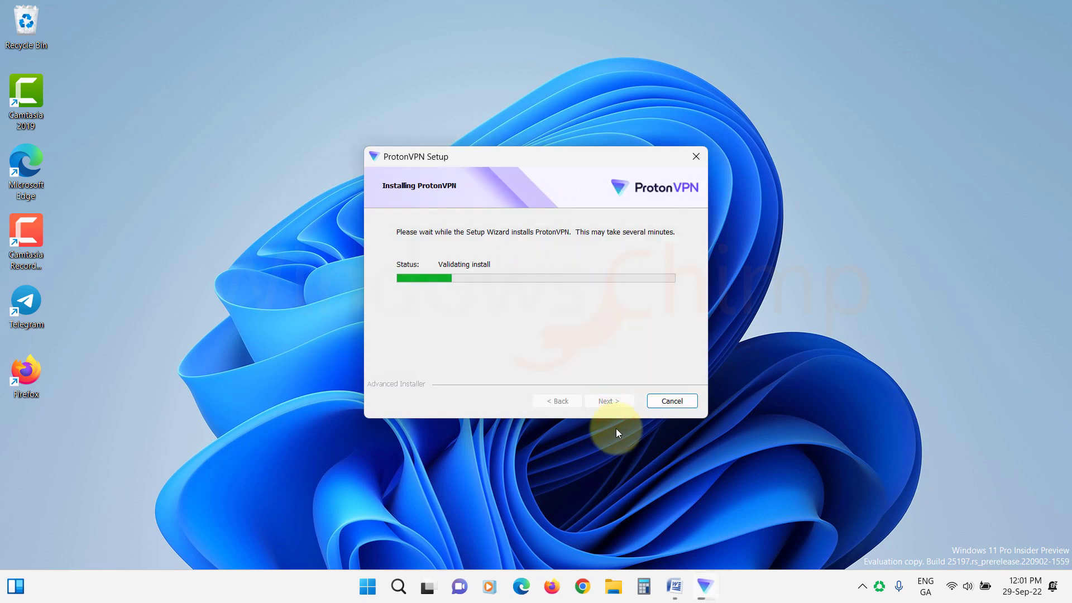
{"action": "left_click", "coordinate": [610, 400]}
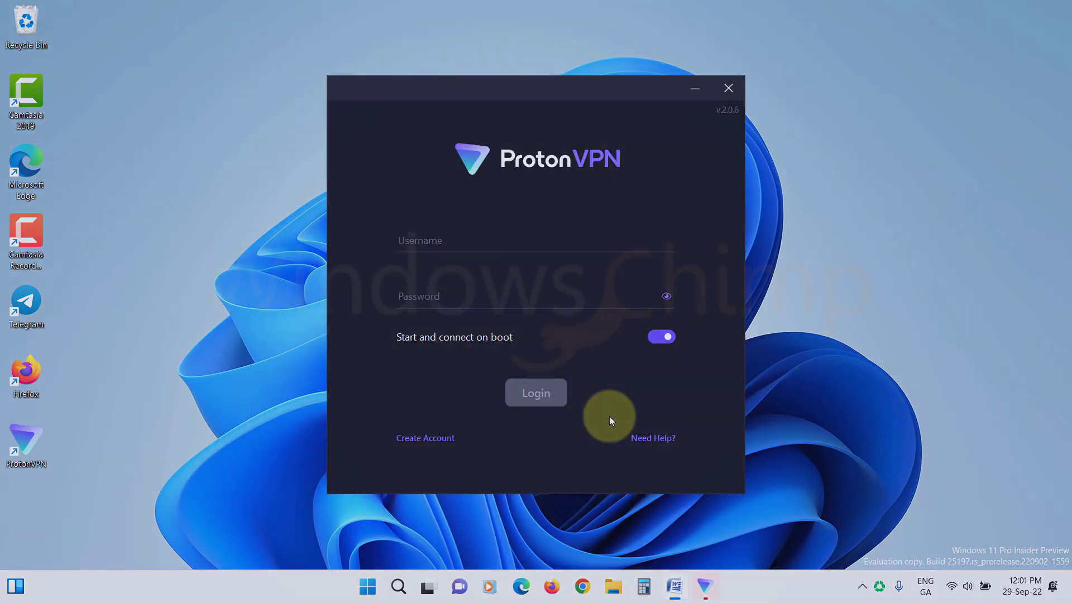